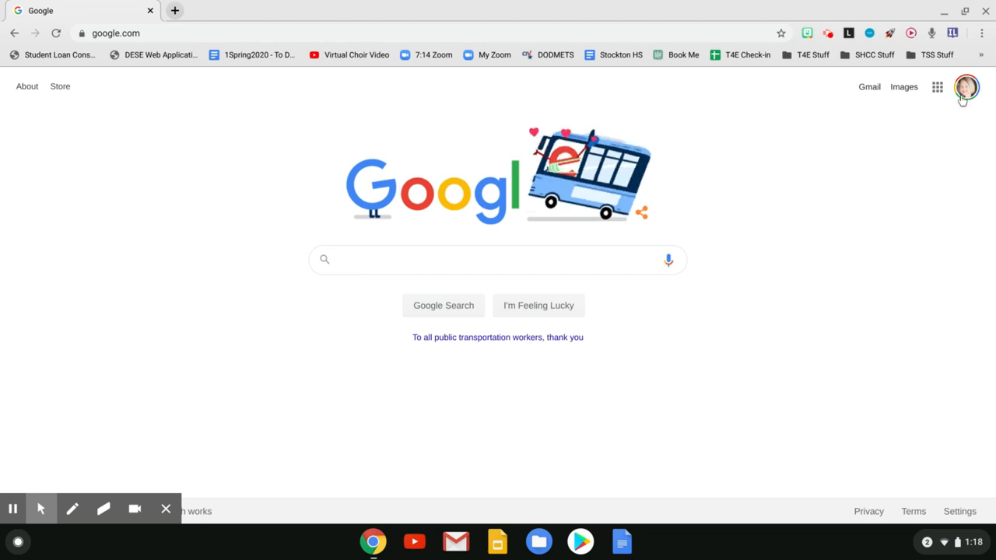
- Open Google Drive and create a new blank Google Sheets spreadsheet
{"action": "left_click", "coordinate": [964, 90]}
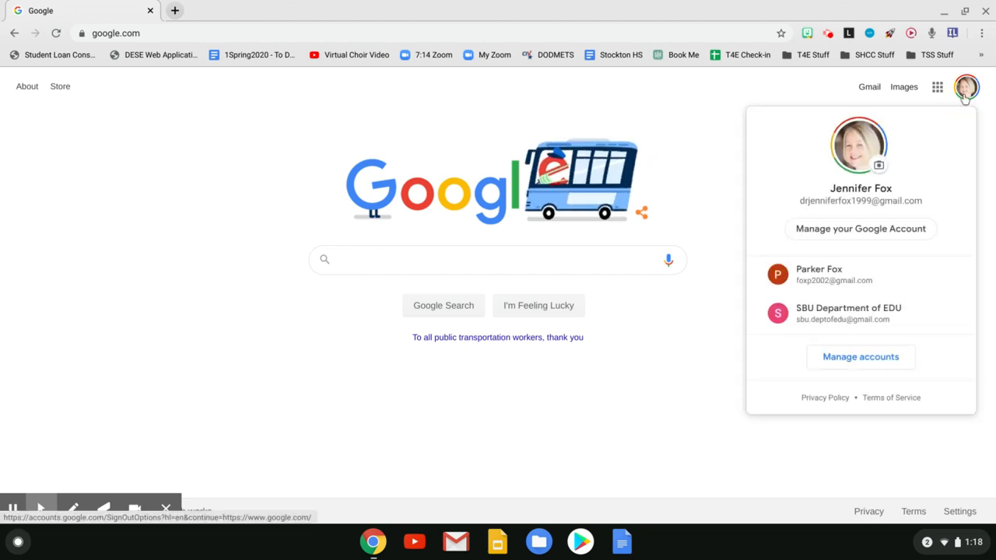
{"action": "left_click", "coordinate": [728, 120]}
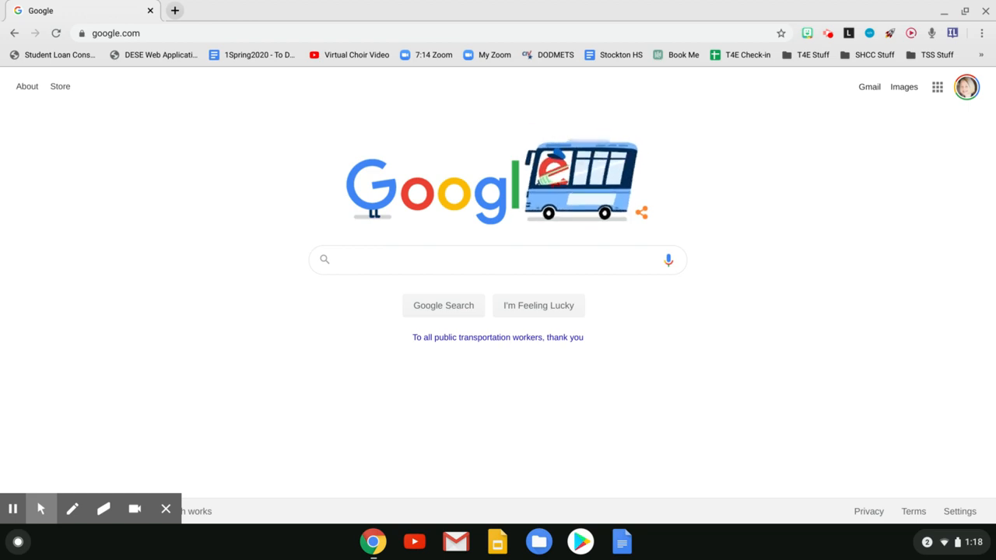
{"action": "left_click", "coordinate": [937, 87]}
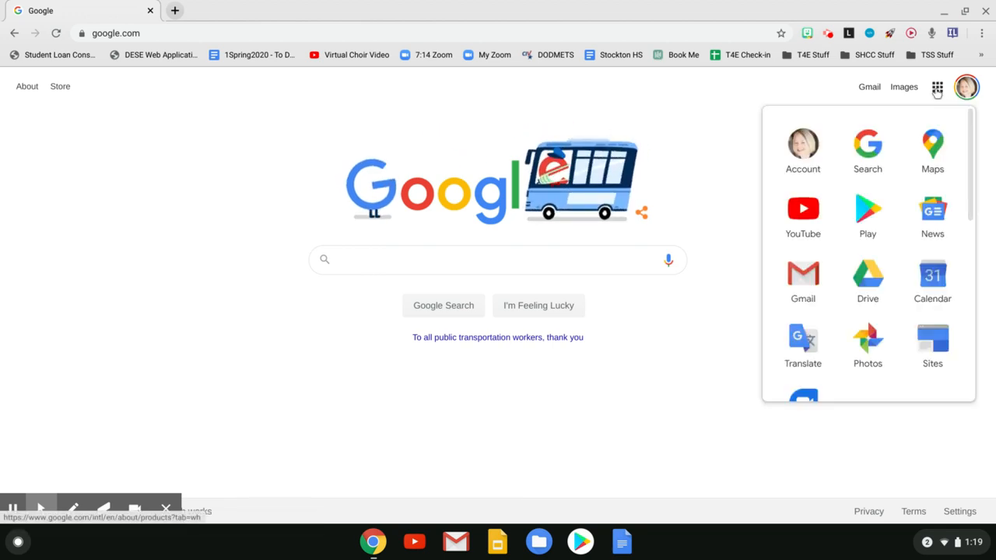
{"action": "left_click", "coordinate": [866, 300]}
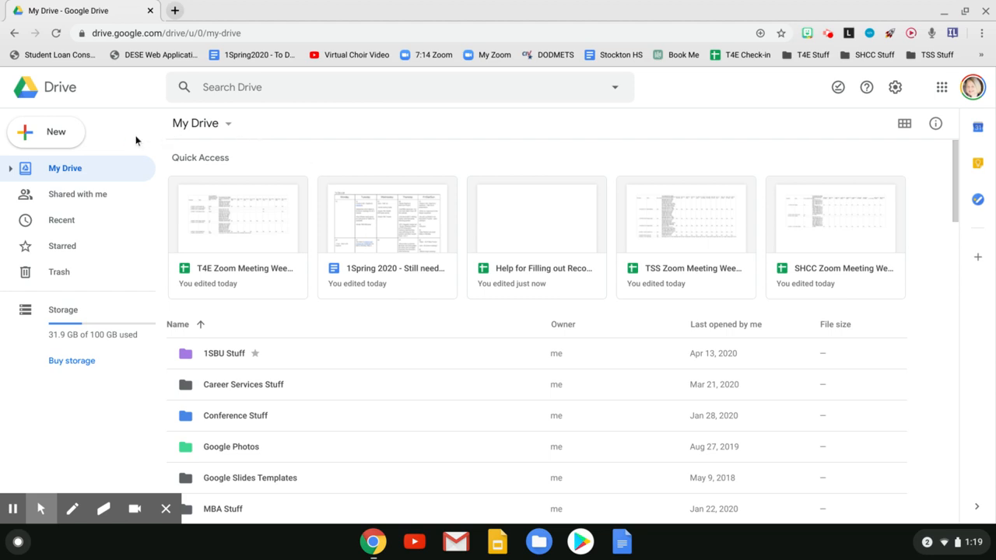
{"action": "left_click", "coordinate": [58, 142]}
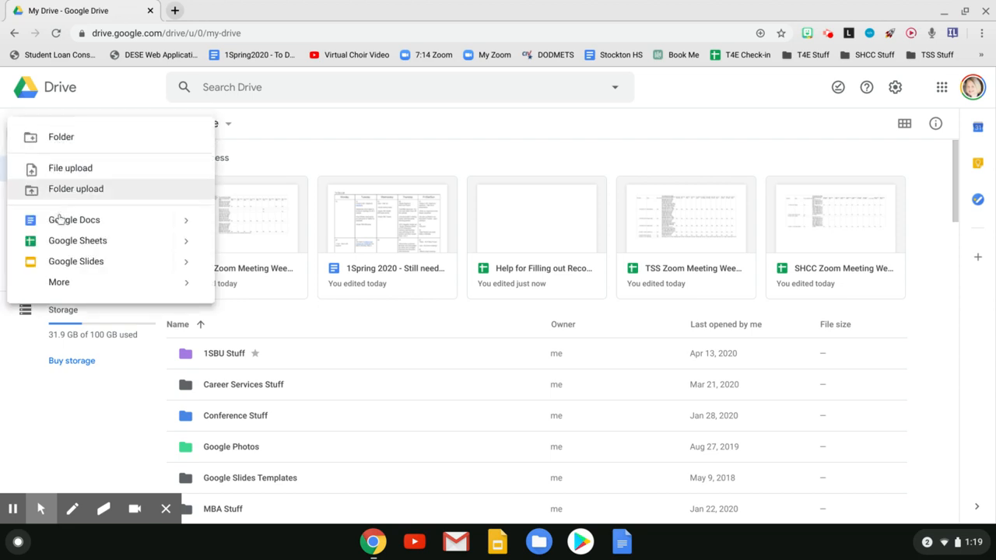
{"action": "left_click", "coordinate": [65, 242]}
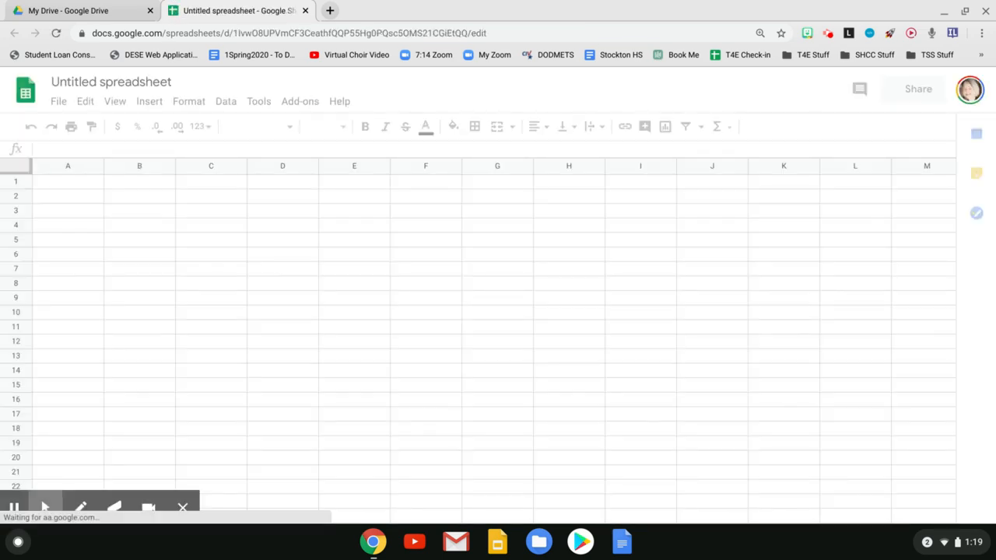
- Rename the spreadsheet to Sign ups
{"action": "left_click", "coordinate": [119, 86]}
{"action": "type", "text": "Sig"}
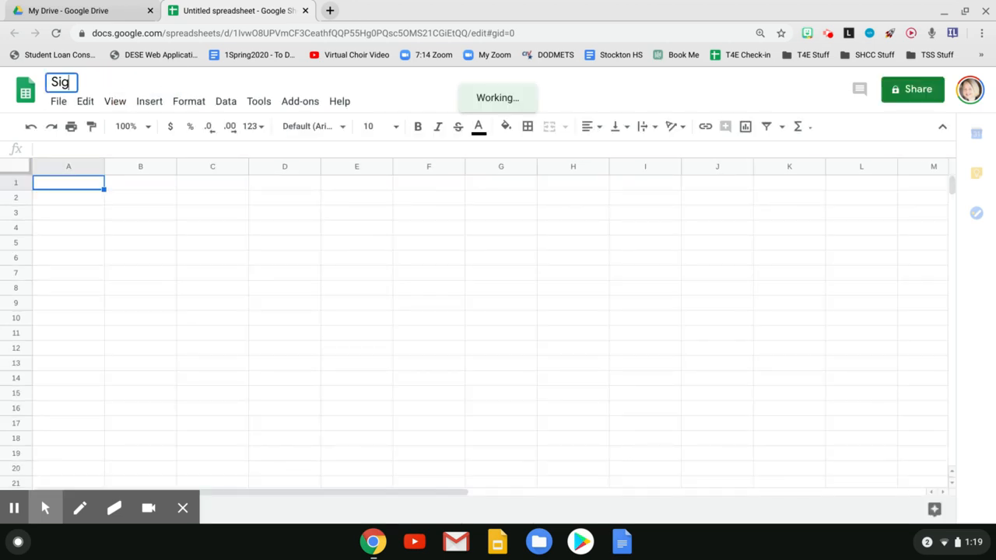
{"action": "type", "text": "n ups"}
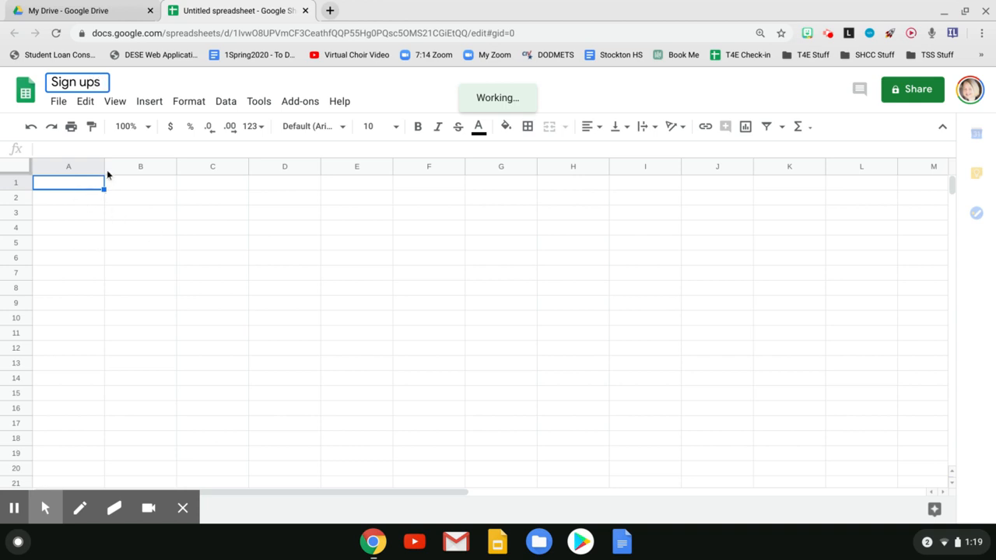
- Widen columns A and B
{"action": "left_click_drag", "start_coordinate": [104, 166], "coordinate": [181, 167]}
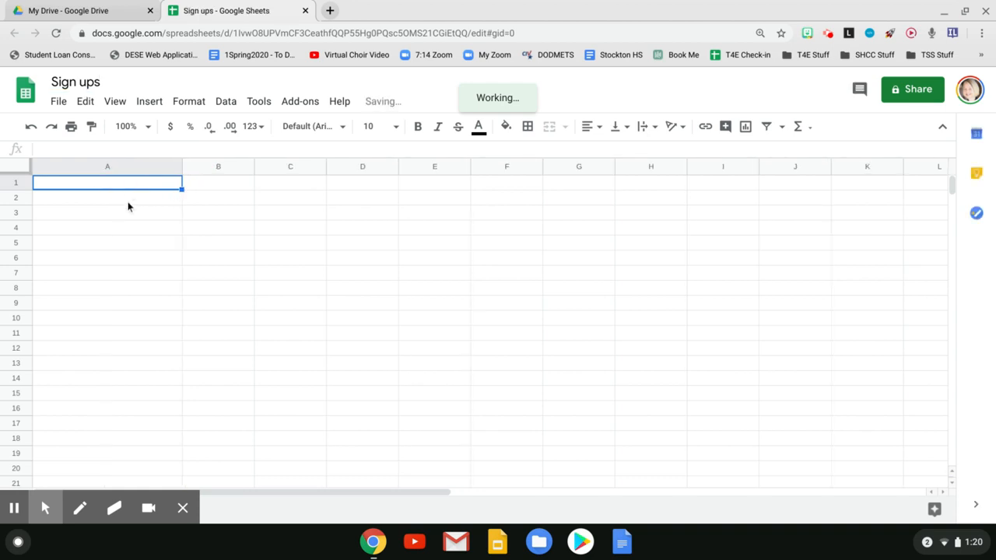
{"action": "left_click", "coordinate": [246, 180]}
{"action": "left_click_drag", "start_coordinate": [254, 169], "coordinate": [300, 173]}
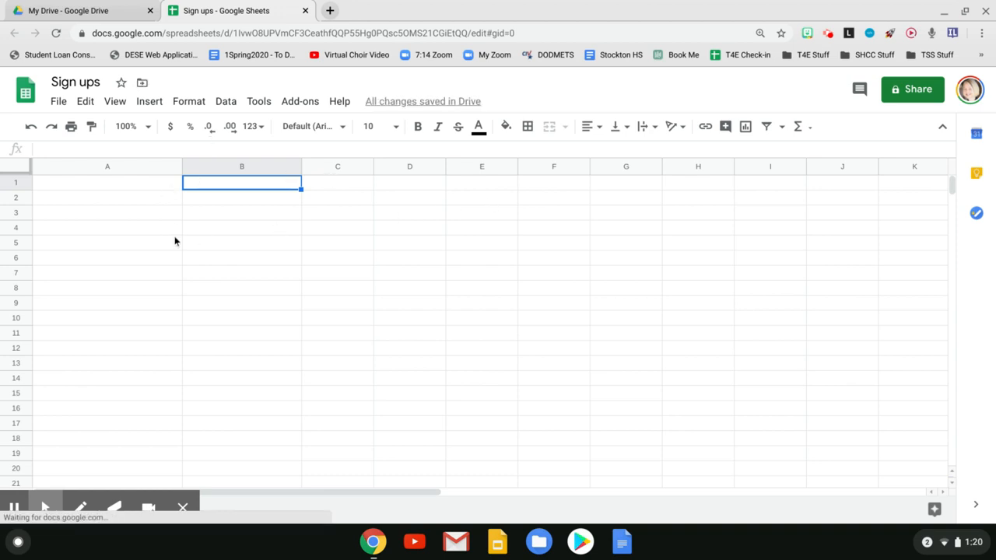
{"action": "left_click", "coordinate": [239, 205]}
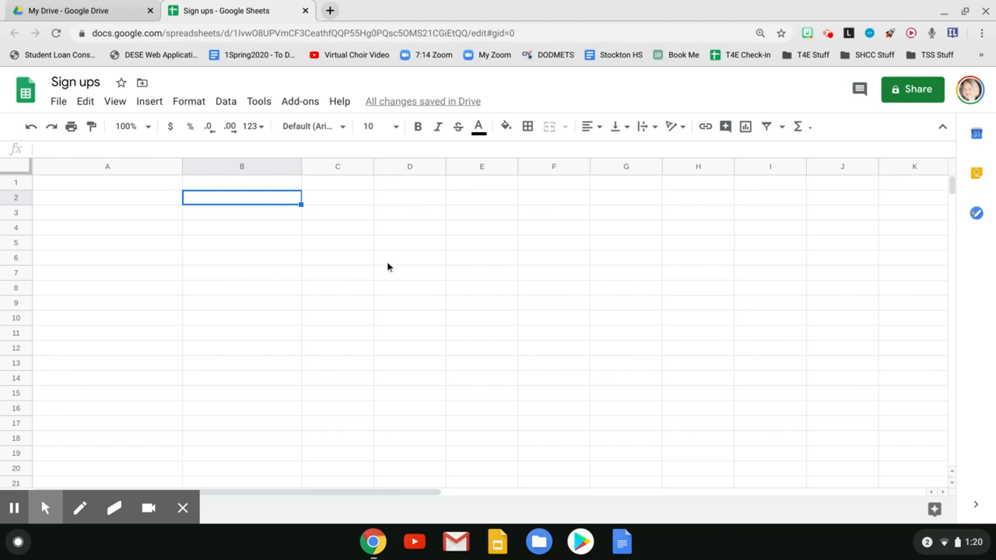
- Enter the headers Students' Names, Monday and Tuesday across the first row
{"action": "left_click", "coordinate": [326, 33]}
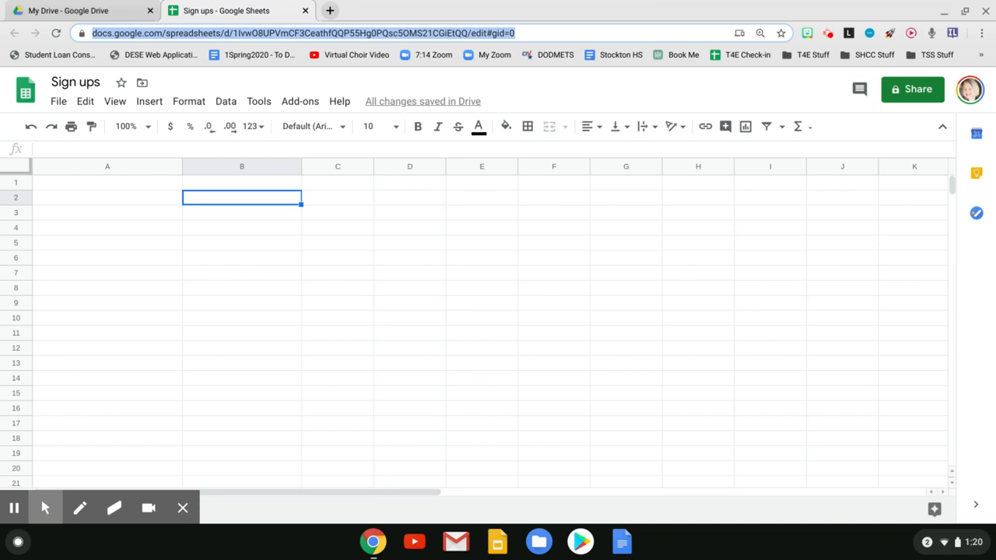
{"action": "left_click", "coordinate": [153, 184]}
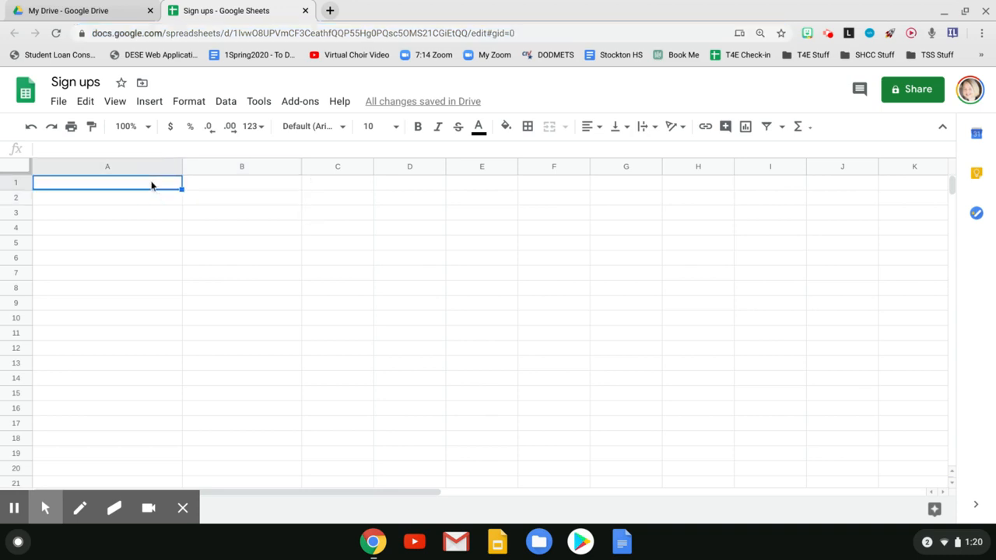
{"action": "type", "text": "Stud"}
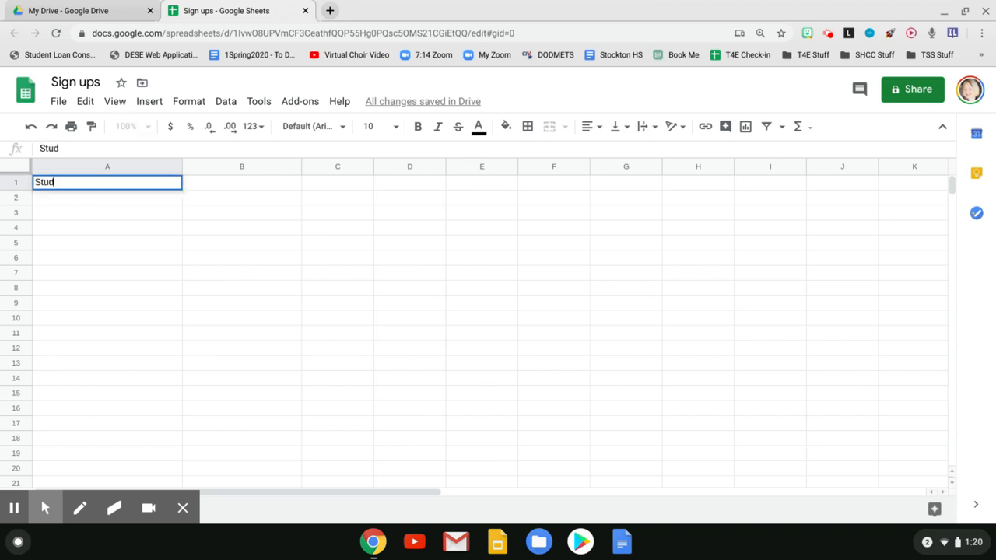
{"action": "type", "text": "ents' Names"}
{"action": "key", "text": "Tab"}
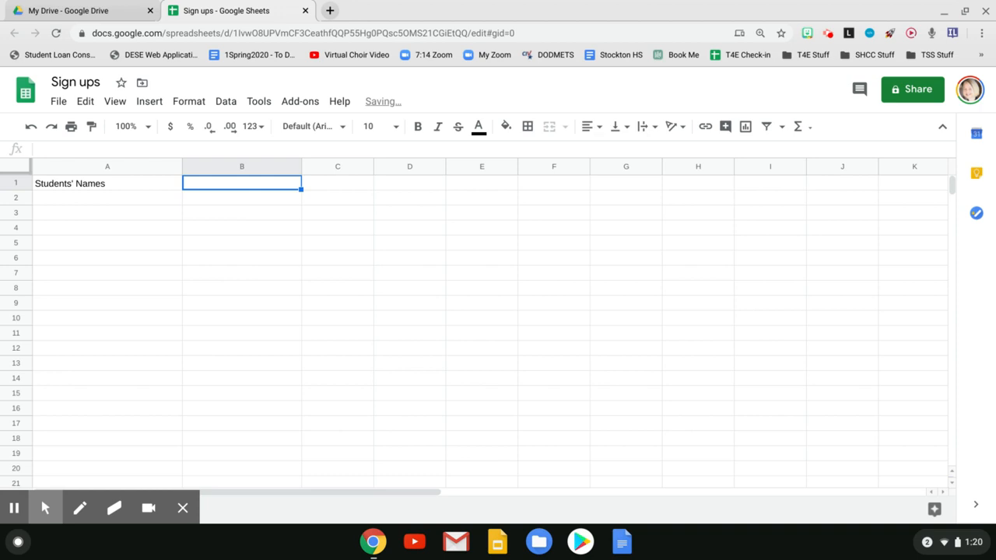
{"action": "type", "text": "Monday"}
{"action": "key", "text": "Tab"}
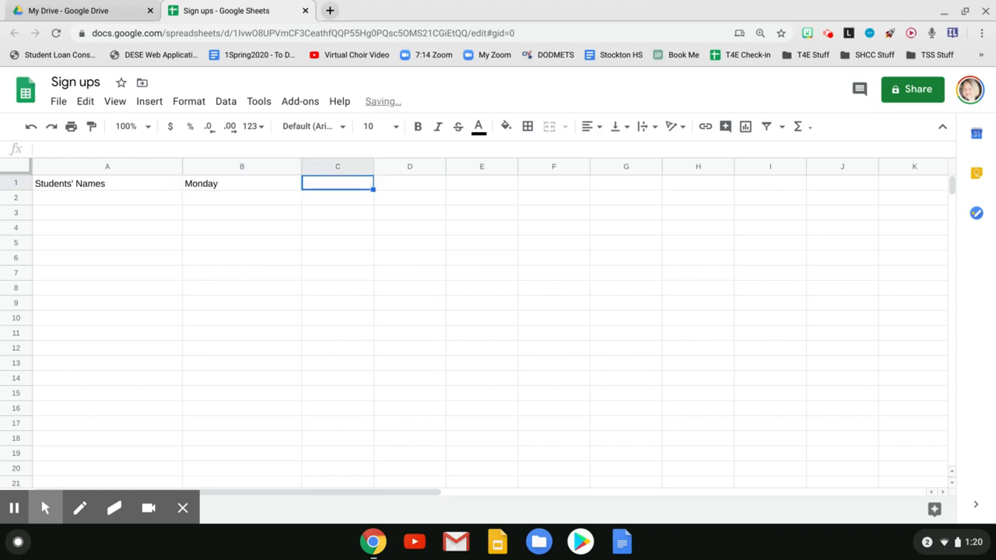
{"action": "type", "text": "Tuesday"}
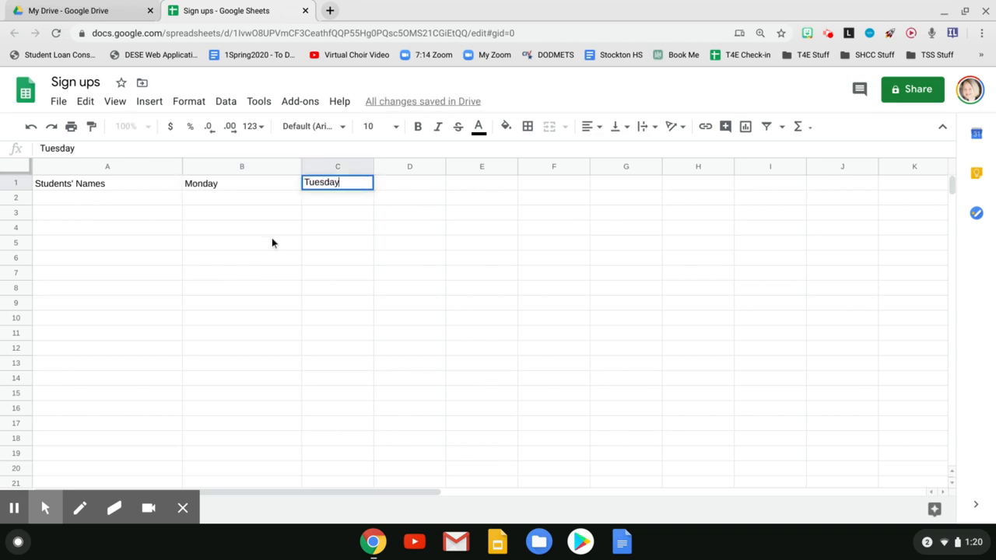
- Fill the Monday header cell yellow and the Tuesday header cell cyan
{"action": "left_click", "coordinate": [271, 237]}
{"action": "left_click", "coordinate": [283, 189]}
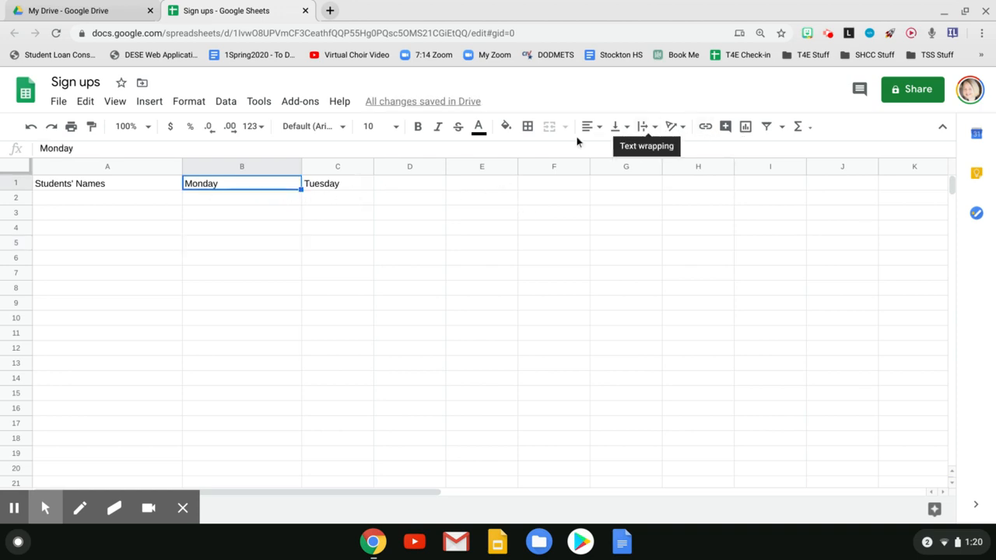
{"action": "left_click", "coordinate": [506, 126]}
{"action": "left_click", "coordinate": [563, 193]}
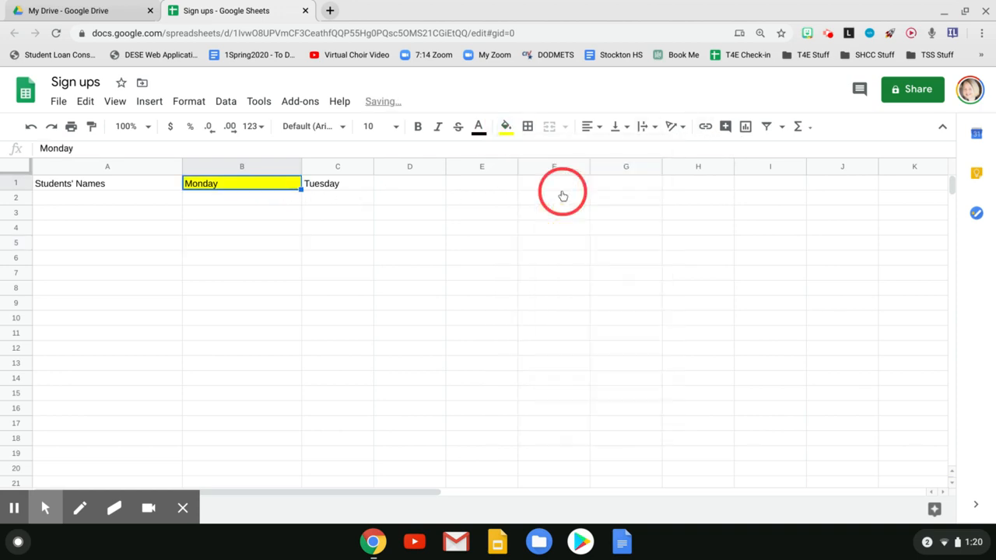
{"action": "left_click", "coordinate": [335, 188]}
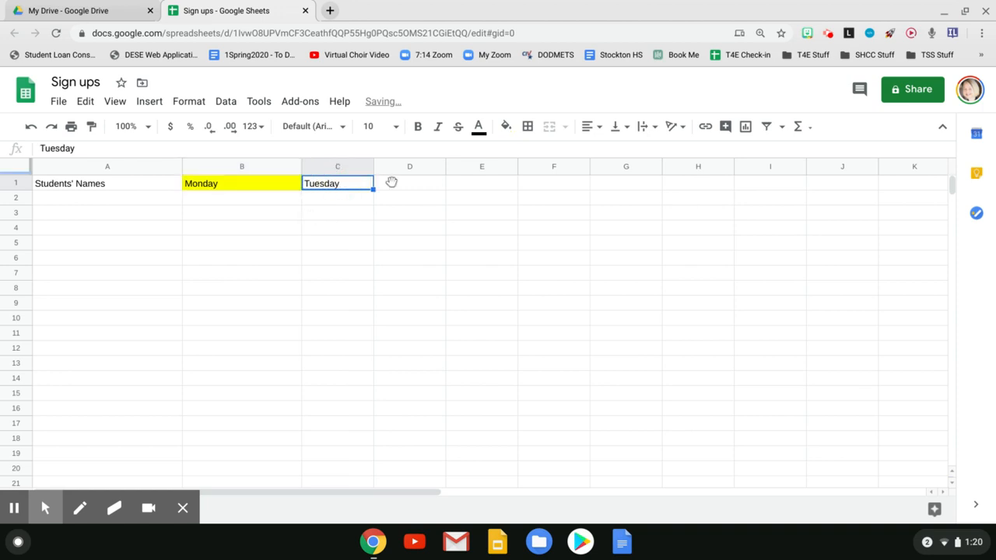
{"action": "left_click", "coordinate": [506, 126]}
{"action": "left_click", "coordinate": [590, 192]}
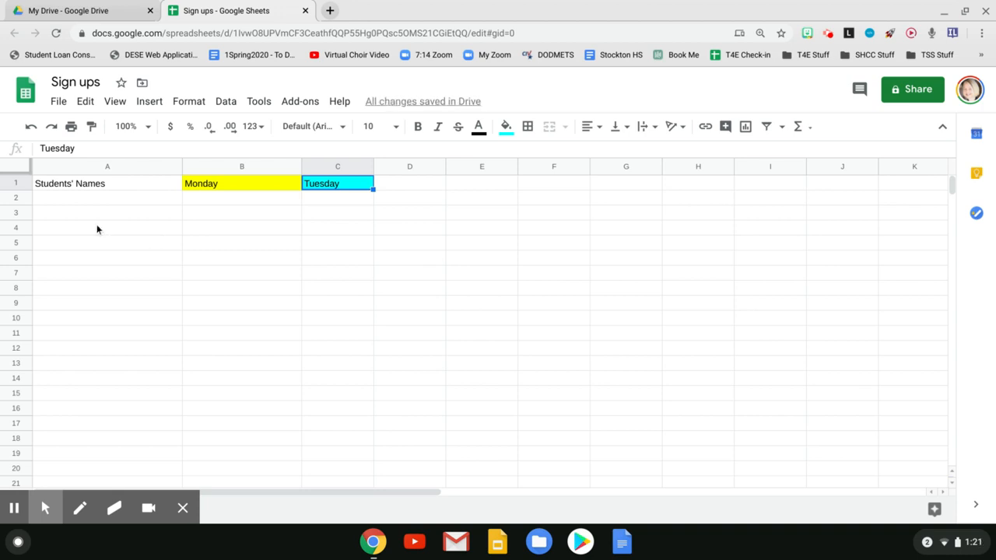
- Freeze the first row so the headers stay in place
{"action": "left_click", "coordinate": [28, 184]}
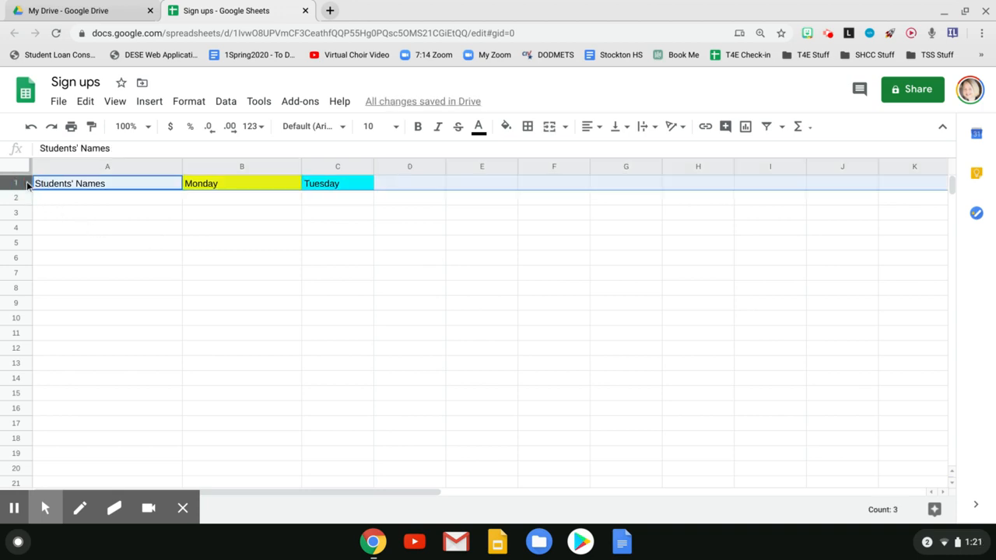
{"action": "left_click", "coordinate": [114, 104]}
{"action": "left_click", "coordinate": [150, 102]}
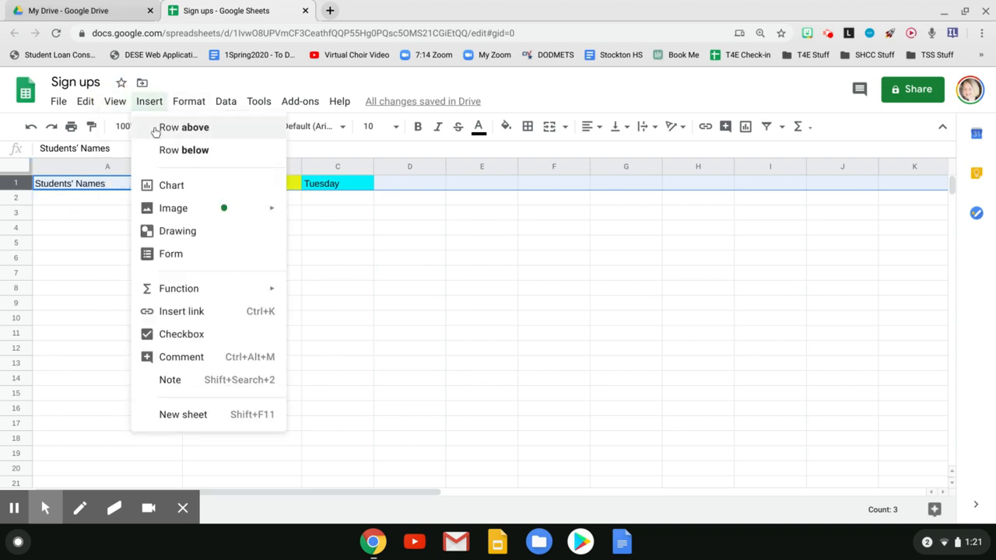
{"action": "mouse_move", "coordinate": [115, 103]}
{"action": "mouse_move", "coordinate": [142, 127]}
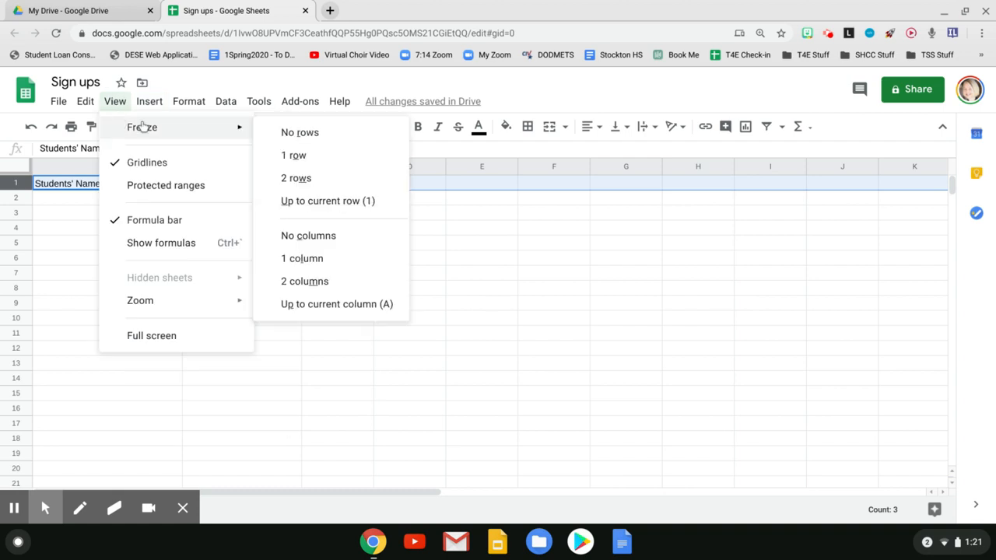
{"action": "left_click", "coordinate": [328, 153]}
- Move down and back up through the rows to examine the frozen header row
{"action": "left_click", "coordinate": [60, 249]}
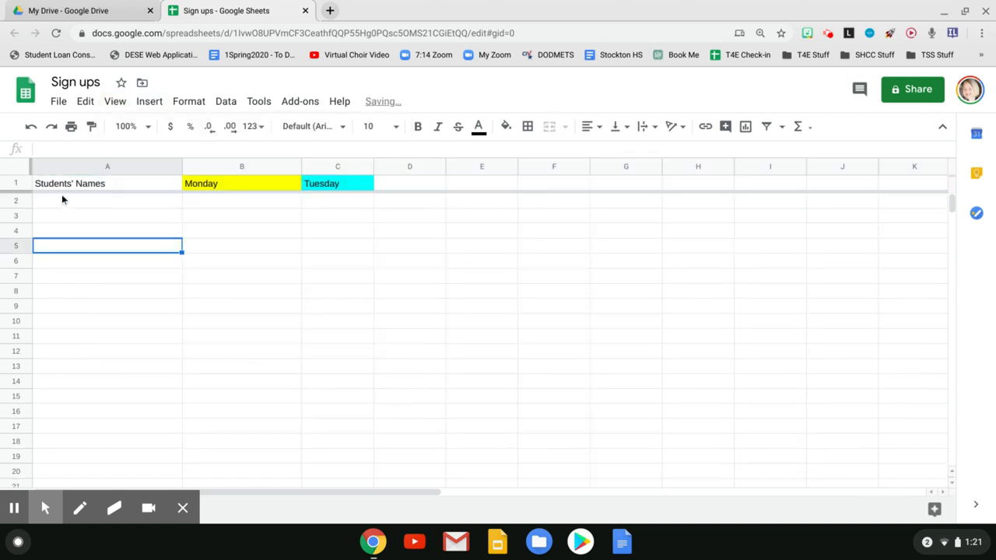
{"action": "left_click", "coordinate": [74, 204]}
{"action": "key", "text": "Down"}
{"action": "key", "text": "Down"}
{"action": "key", "text": "Down"}
{"action": "key", "text": "Down"}
{"action": "key", "text": "Down"}
{"action": "key", "text": "Down"}
{"action": "key", "text": "Down"}
{"action": "key", "text": "Down"}
{"action": "key", "text": "Down"}
{"action": "key", "text": "Down"}
{"action": "key", "text": "Down"}
{"action": "key", "text": "Down"}
{"action": "key", "text": "Down"}
{"action": "key", "text": "Down"}
{"action": "key", "text": "Down"}
{"action": "key", "text": "Down"}
{"action": "key", "text": "Down"}
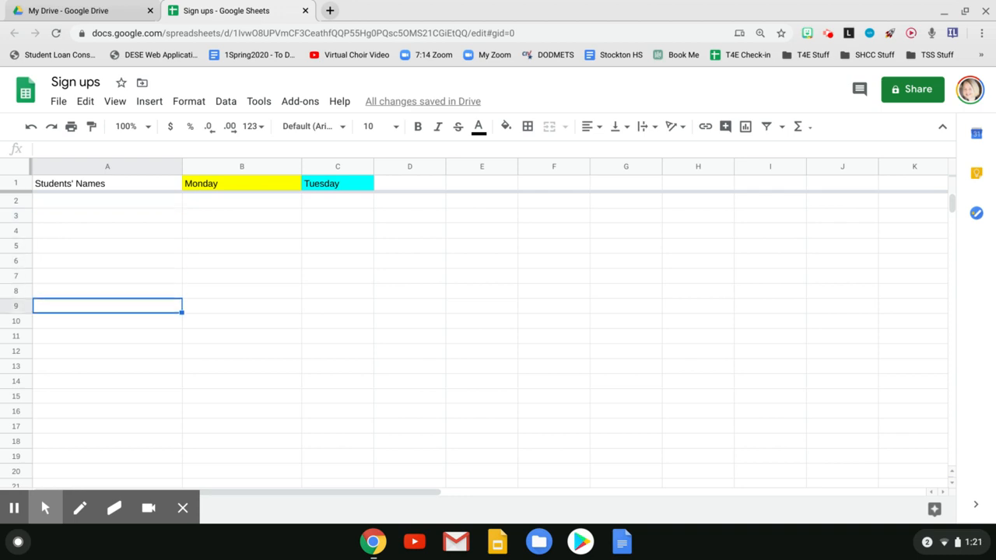
{"action": "key", "text": "Down"}
{"action": "key", "text": "Down"}
{"action": "key", "text": "Down"}
{"action": "key", "text": "Down"}
{"action": "key", "text": "Down"}
{"action": "key", "text": "Down"}
{"action": "key", "text": "Down"}
{"action": "key", "text": "Down"}
{"action": "key", "text": "Down"}
{"action": "key", "text": "Down"}
{"action": "key", "text": "Down"}
{"action": "key", "text": "Down"}
{"action": "key", "text": "Down"}
{"action": "key", "text": "Down"}
{"action": "key", "text": "Down"}
{"action": "key", "text": "Down"}
{"action": "key", "text": "Down"}
{"action": "key", "text": "Down"}
{"action": "key", "text": "Down"}
{"action": "key", "text": "Down"}
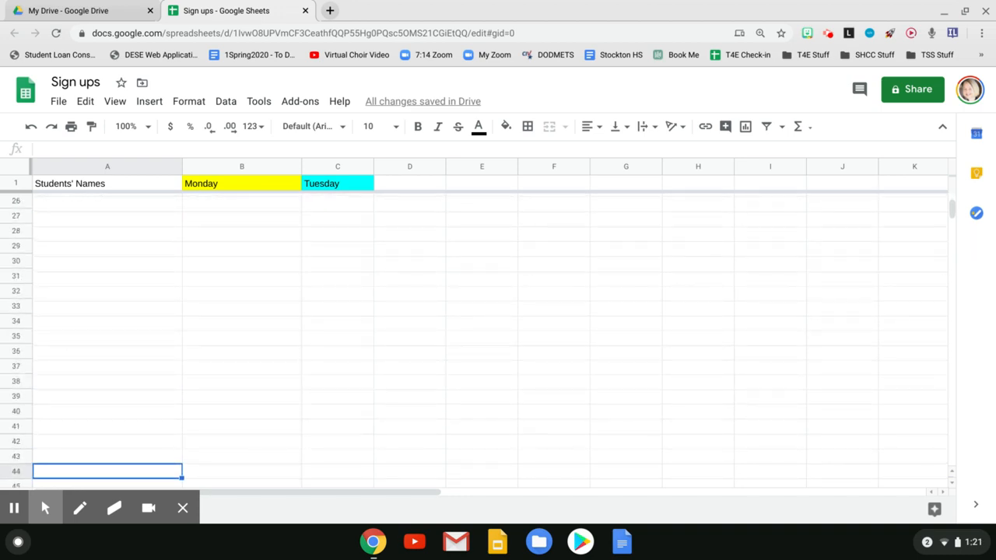
{"action": "key", "text": "Up"}
{"action": "key", "text": "Up"}
{"action": "key", "text": "Up"}
{"action": "key", "text": "Up"}
{"action": "key", "text": "Up"}
{"action": "key", "text": "Up"}
{"action": "key", "text": "Up"}
{"action": "key", "text": "Up"}
{"action": "key", "text": "Up"}
{"action": "key", "text": "Up"}
{"action": "key", "text": "Up"}
{"action": "key", "text": "Up"}
{"action": "key", "text": "Up"}
{"action": "key", "text": "Up"}
{"action": "key", "text": "Up"}
{"action": "key", "text": "Up"}
{"action": "key", "text": "Up"}
{"action": "key", "text": "Up"}
{"action": "key", "text": "Up"}
{"action": "key", "text": "Up"}
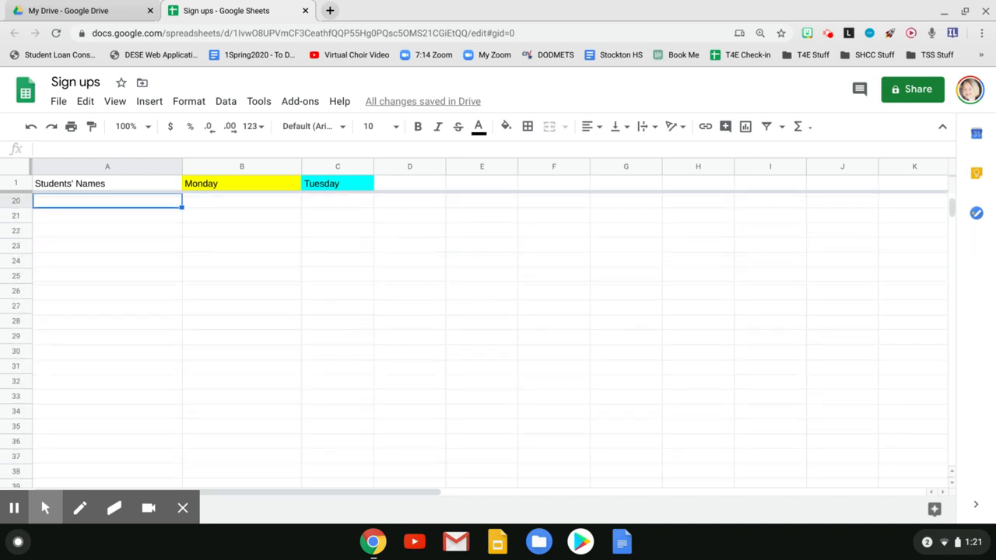
{"action": "key", "text": "Up"}
{"action": "key", "text": "Up"}
{"action": "key", "text": "Up"}
{"action": "key", "text": "Up"}
{"action": "key", "text": "Up"}
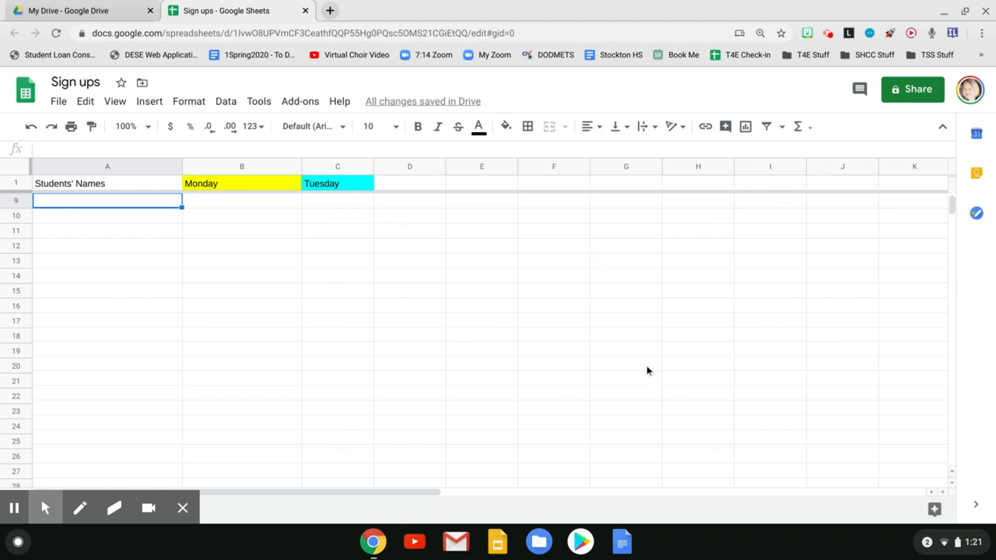
- Turn on link sharing so anyone with the link can edit, then select the sheet's URL
{"action": "left_click", "coordinate": [910, 90]}
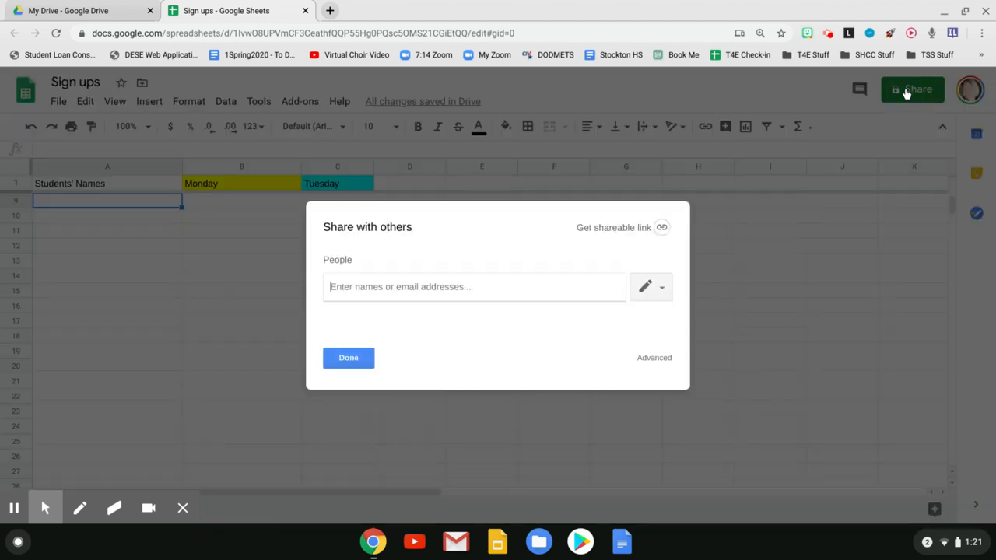
{"action": "left_click", "coordinate": [661, 228]}
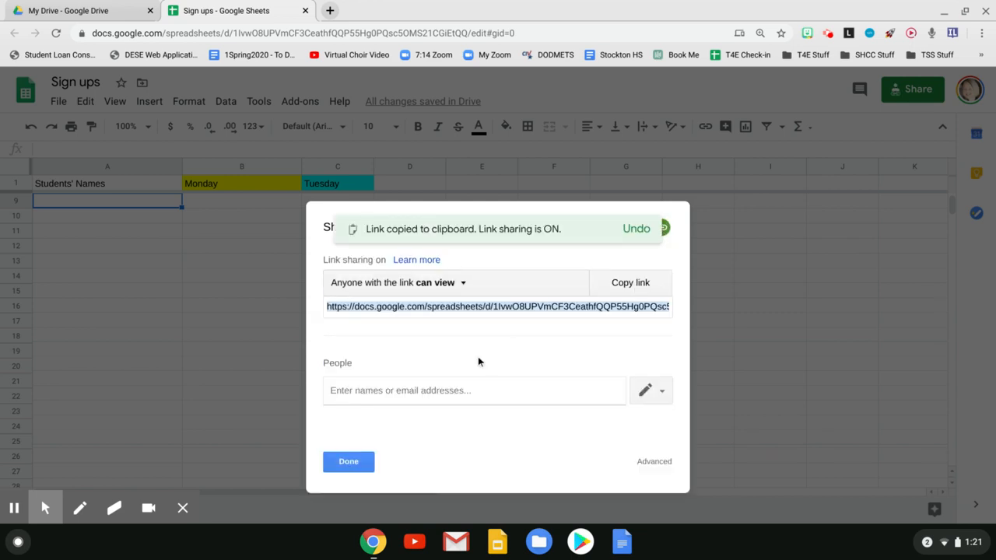
{"action": "left_click", "coordinate": [443, 286]}
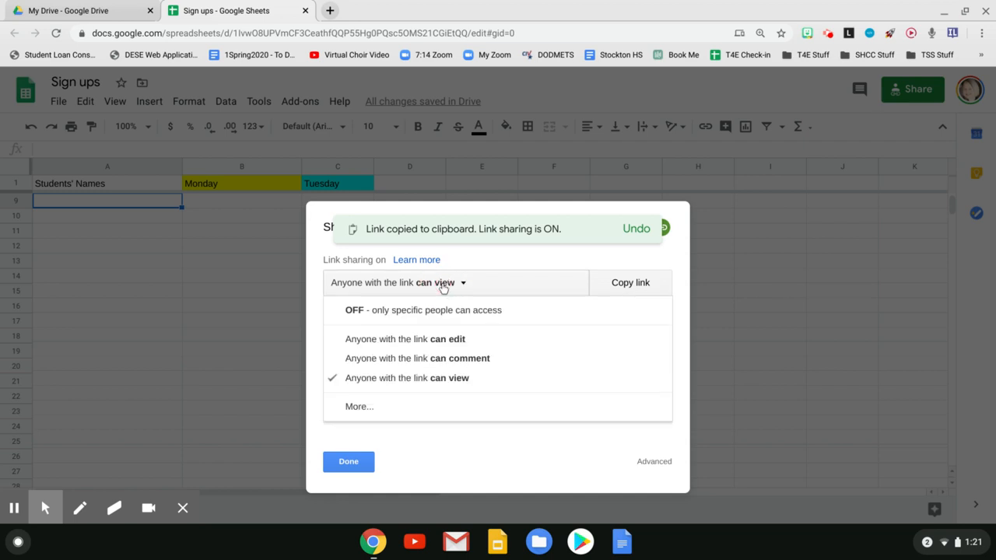
{"action": "left_click", "coordinate": [438, 343]}
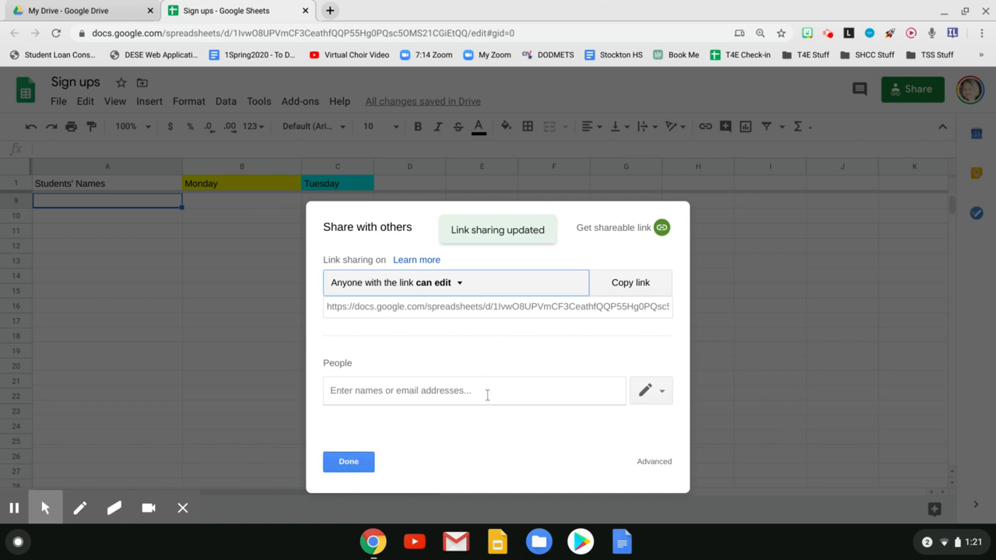
{"action": "left_click", "coordinate": [347, 463]}
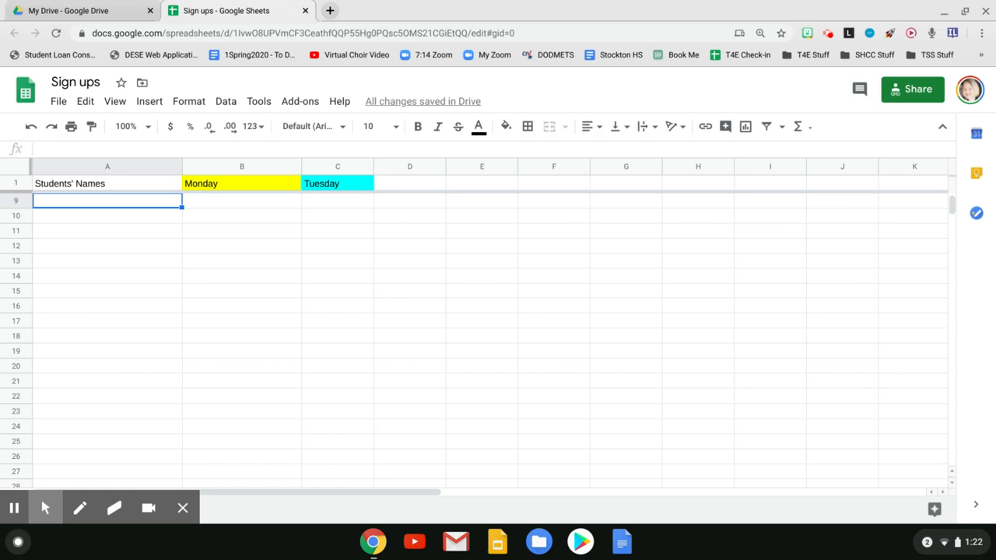
{"action": "left_click", "coordinate": [284, 33]}
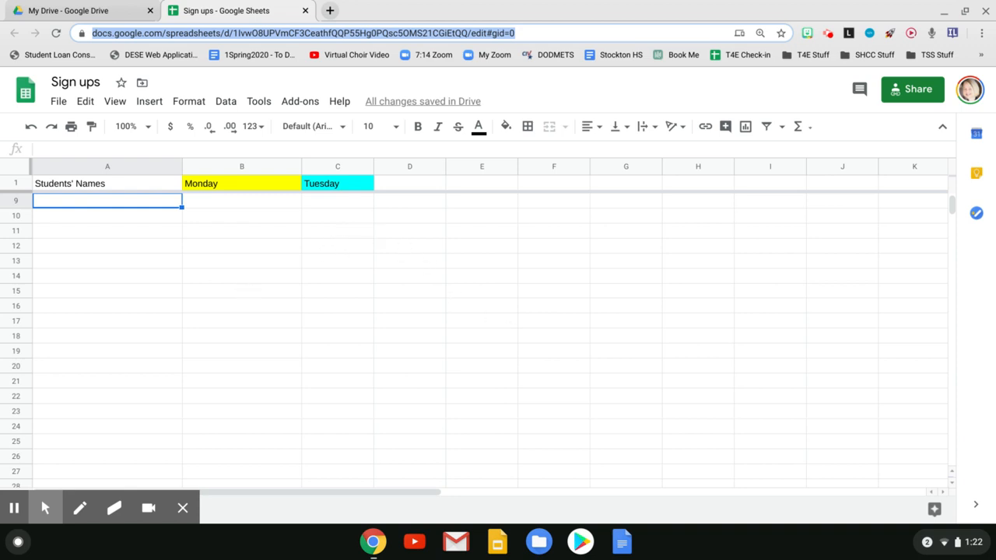
- Browse the My Drive file list, then return to the Sign ups spreadsheet
{"action": "left_click", "coordinate": [98, 10]}
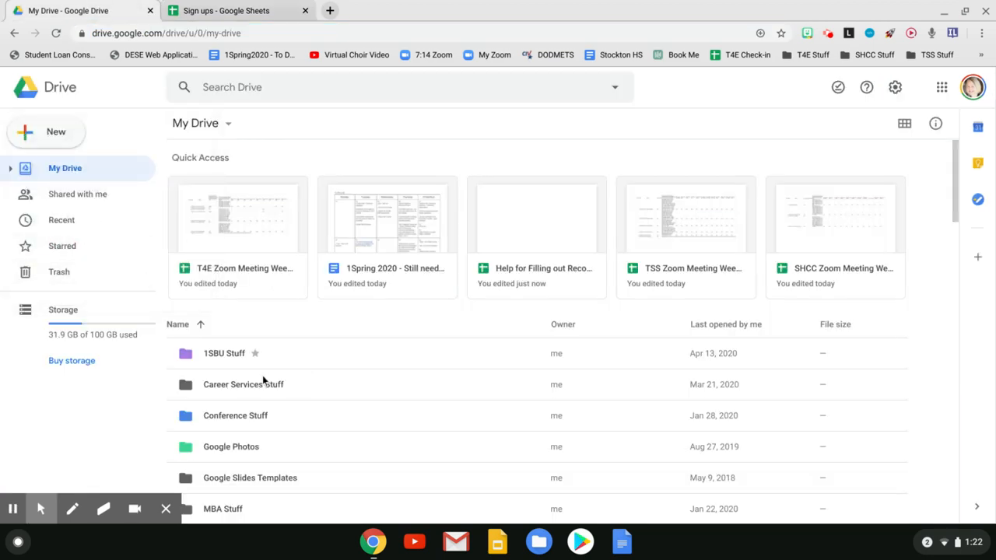
{"action": "scroll", "coordinate": [276, 389], "scroll_direction": "down", "scroll_amount": 10}
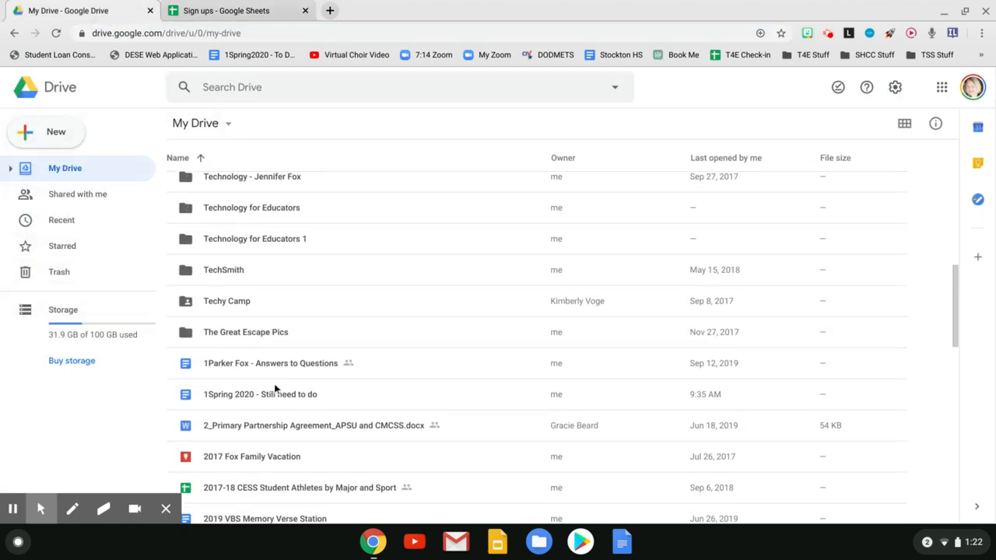
{"action": "scroll", "coordinate": [276, 389], "scroll_direction": "down", "scroll_amount": 1}
{"action": "scroll", "coordinate": [276, 389], "scroll_direction": "up", "scroll_amount": 2}
{"action": "scroll", "coordinate": [277, 389], "scroll_direction": "down", "scroll_amount": 5}
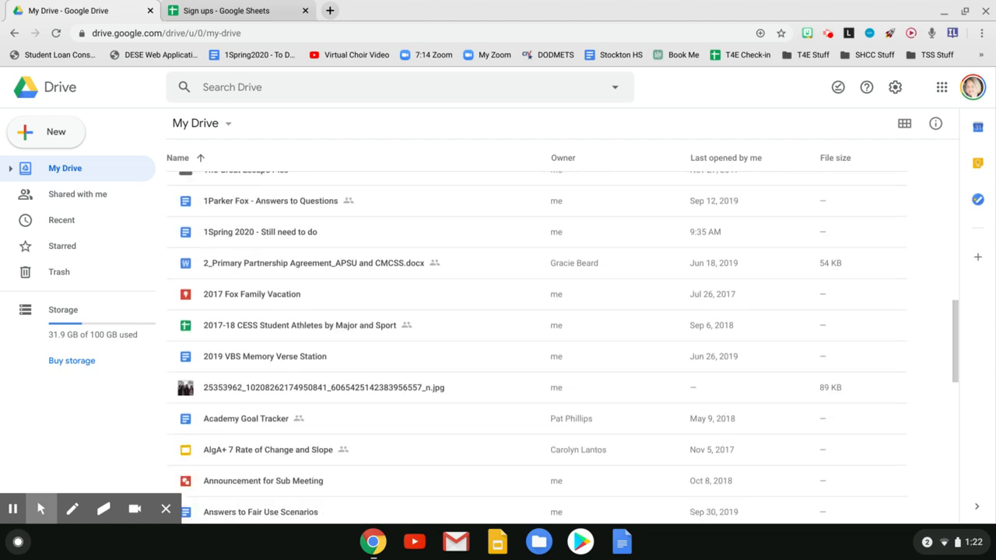
{"action": "scroll", "coordinate": [233, 389], "scroll_direction": "down", "scroll_amount": 2}
{"action": "scroll", "coordinate": [233, 389], "scroll_direction": "up", "scroll_amount": 15}
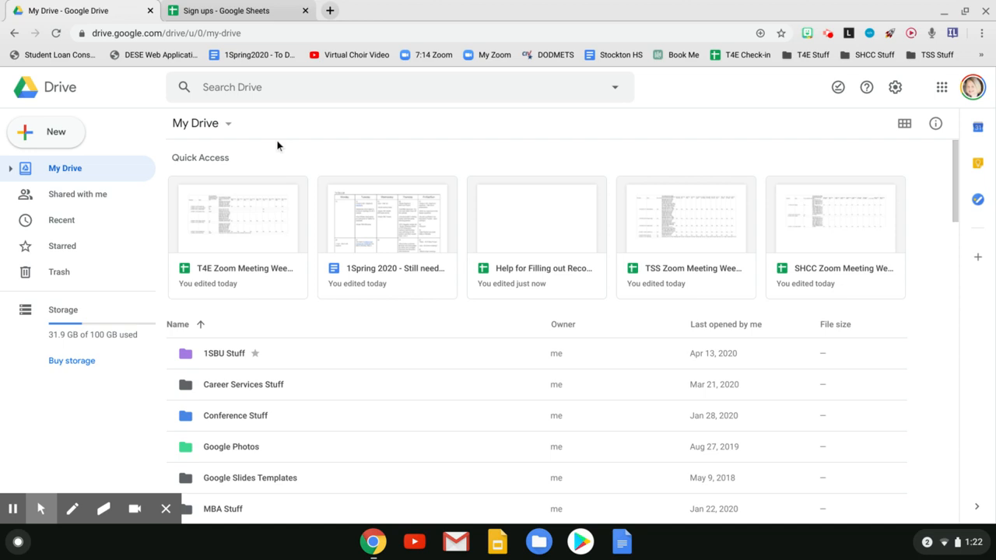
{"action": "left_click", "coordinate": [238, 11]}
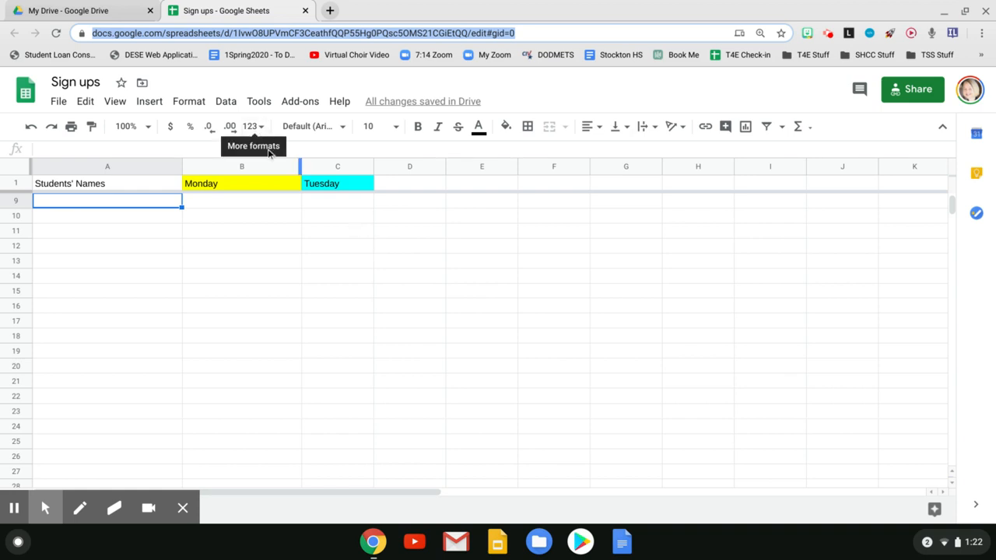
- Add a notification rule that sends a daily digest email whenever any changes are made
{"action": "left_click", "coordinate": [261, 104]}
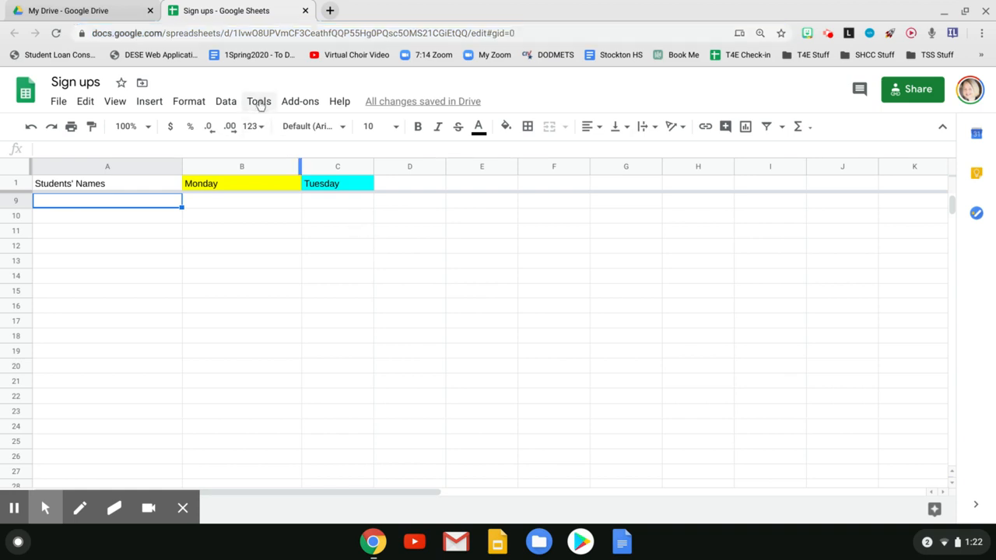
{"action": "left_click", "coordinate": [260, 104]}
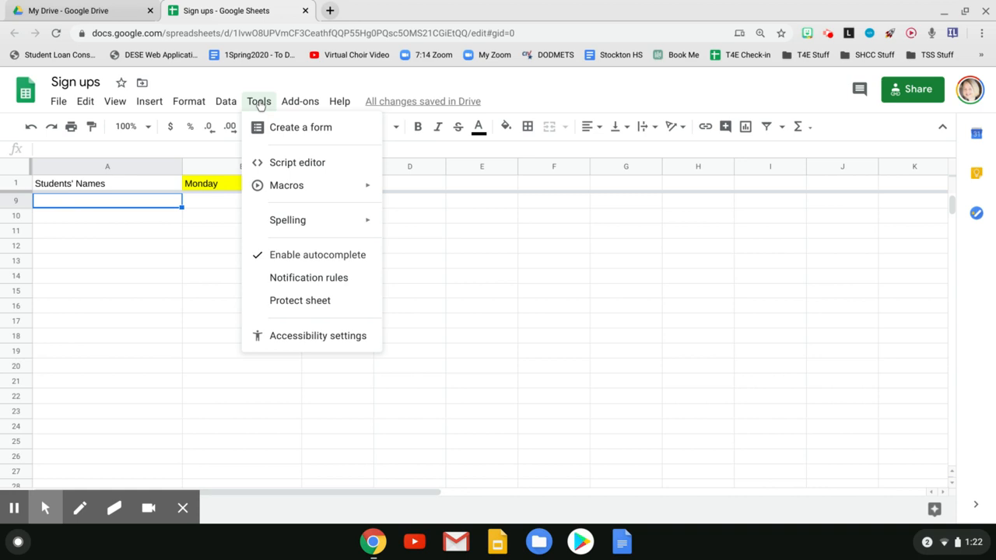
{"action": "left_click", "coordinate": [292, 280]}
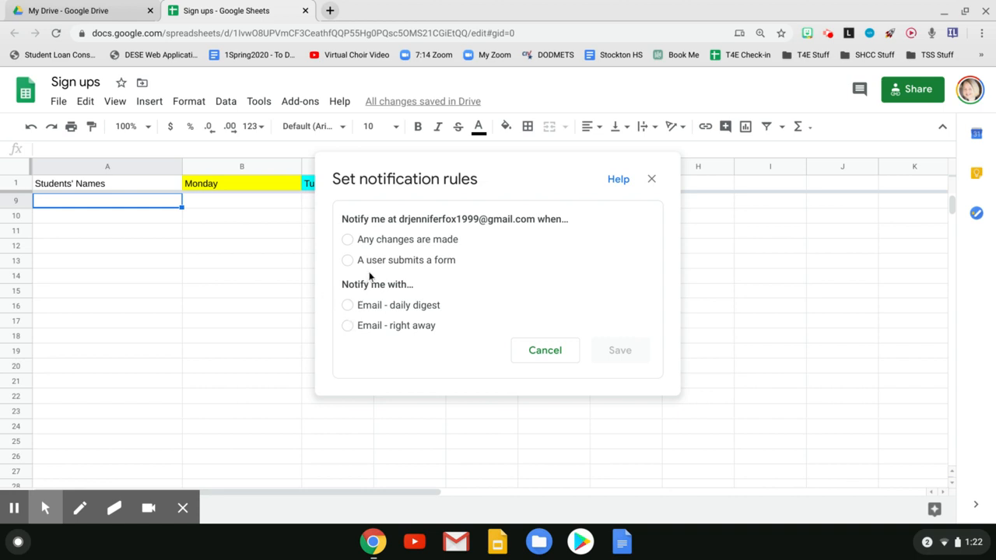
{"action": "left_click", "coordinate": [375, 242]}
{"action": "left_click", "coordinate": [371, 305]}
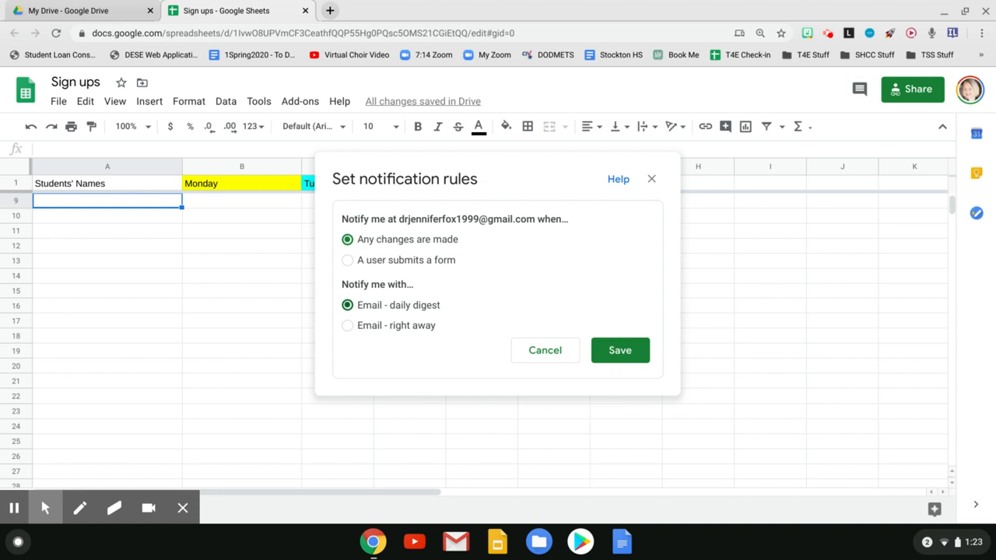
{"action": "left_click", "coordinate": [612, 350]}
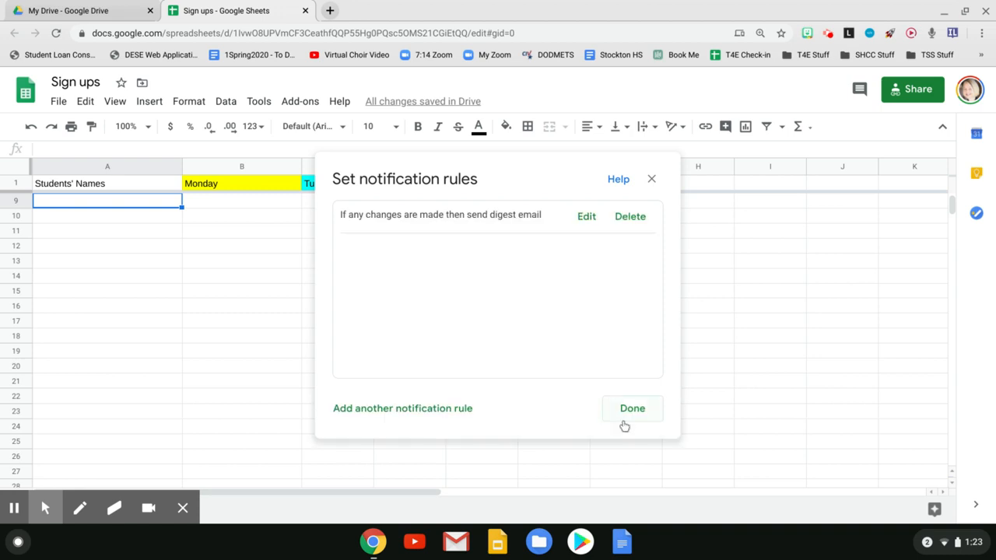
{"action": "left_click", "coordinate": [626, 413]}
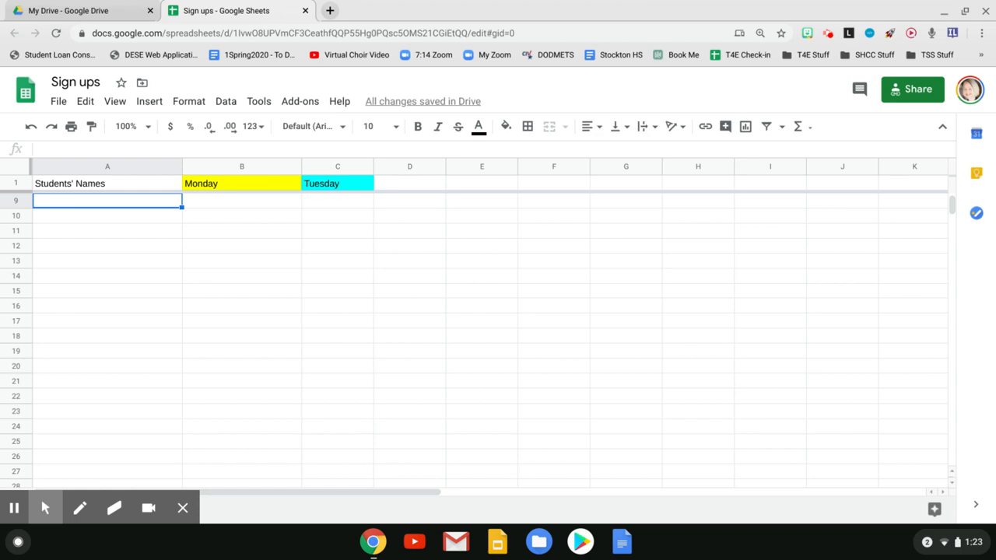
- Review the sheet's link sharing settings and select the sheet's URL
{"action": "left_click", "coordinate": [910, 90]}
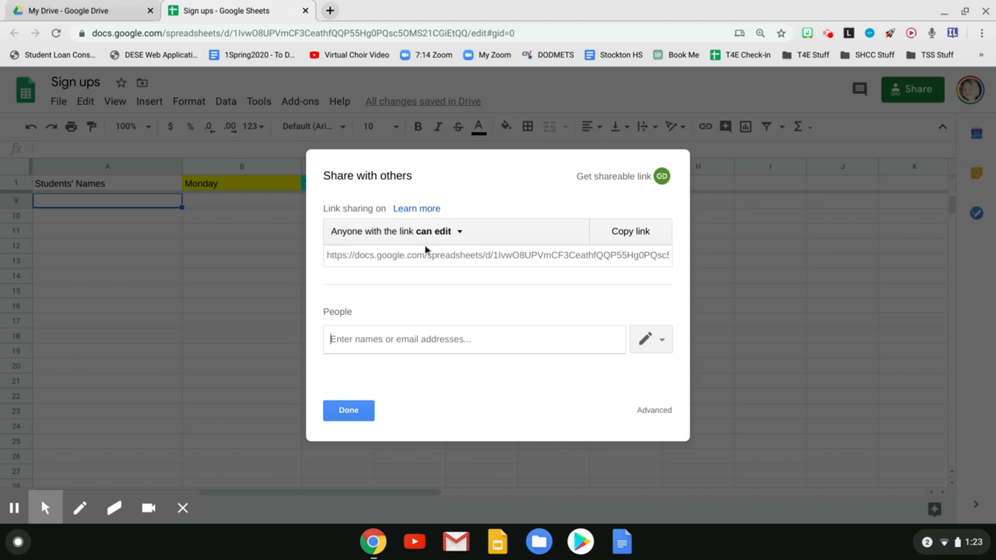
{"action": "left_click", "coordinate": [357, 409]}
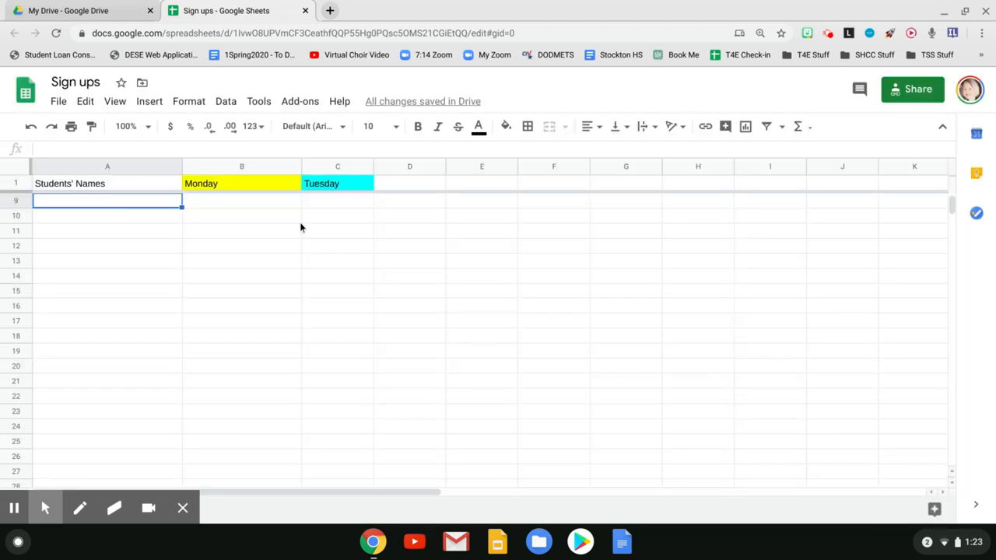
{"action": "left_click", "coordinate": [304, 35]}
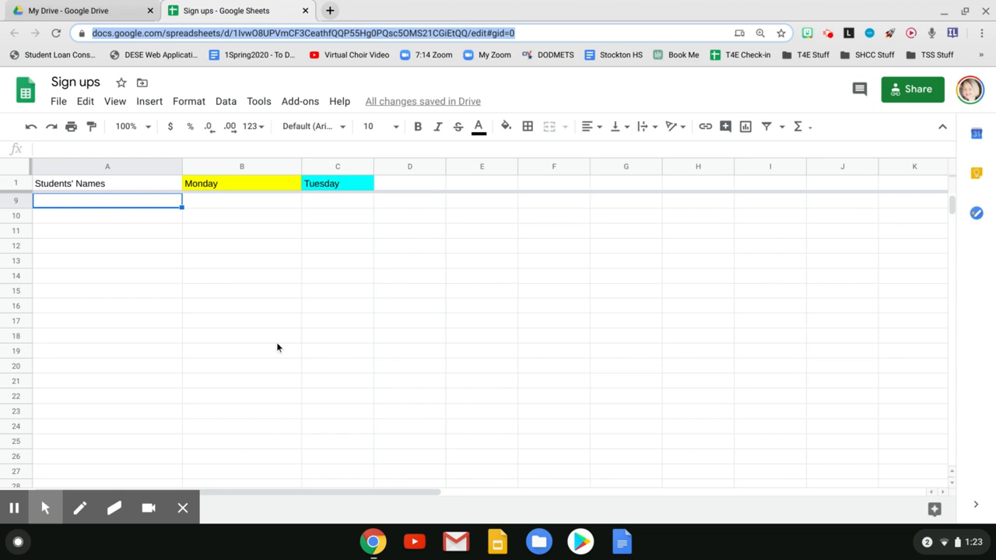
- Enter WEnes as the next weekday header in cell D1
{"action": "left_click", "coordinate": [444, 187]}
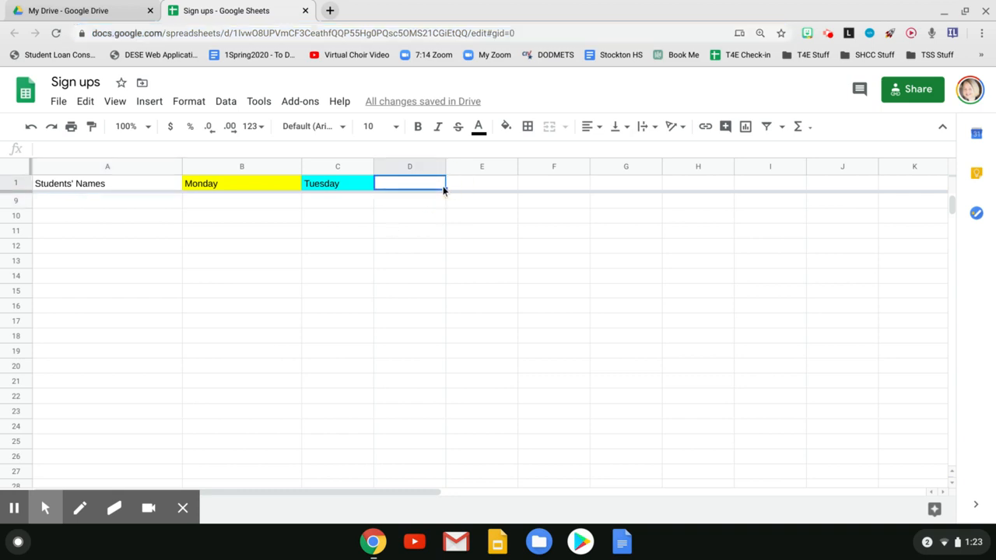
{"action": "type", "text": "WEnes"}
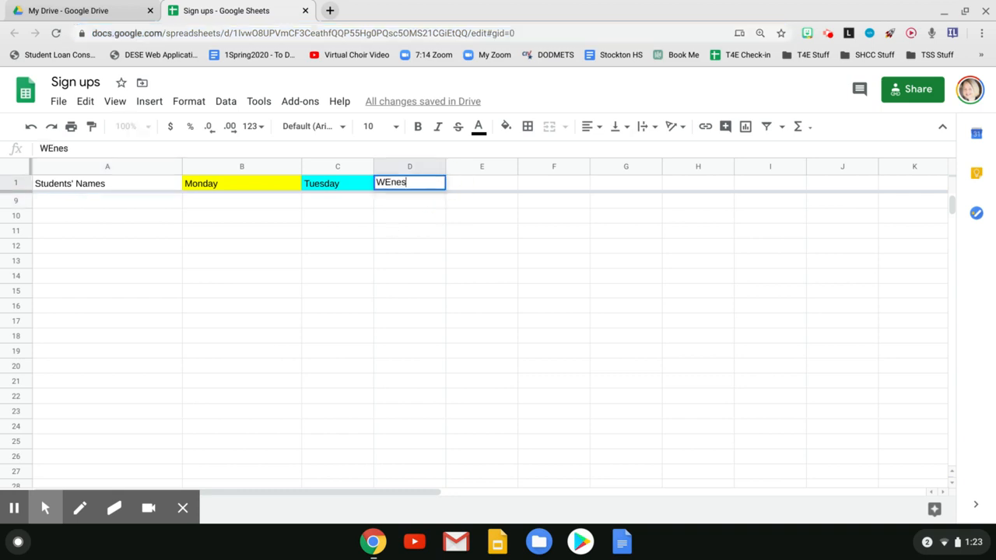
{"action": "key", "text": "Tab"}
{"action": "key", "text": "Tab"}
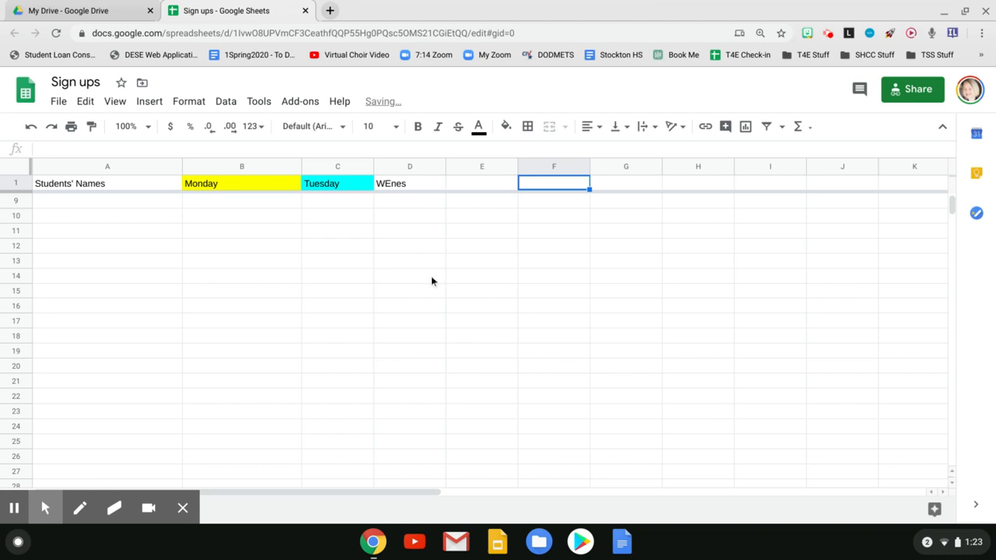